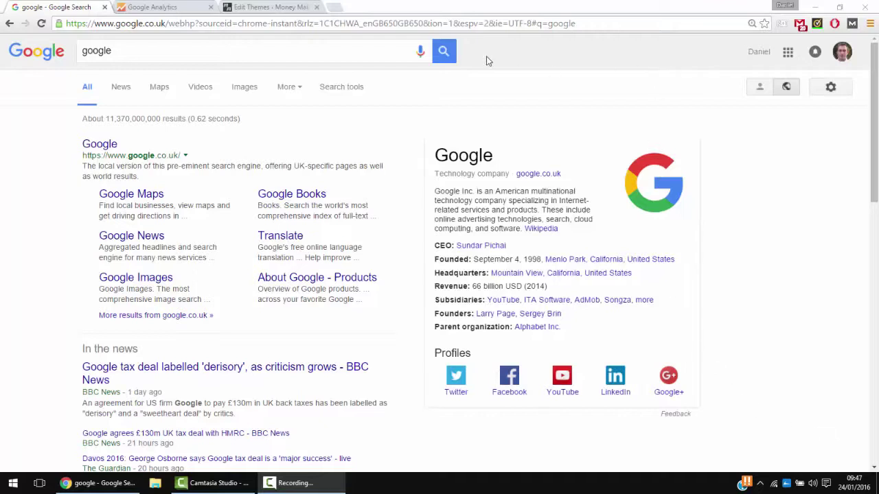
- Go to the Google Tag Manager site at tagmanager.google.com
click(404, 23)
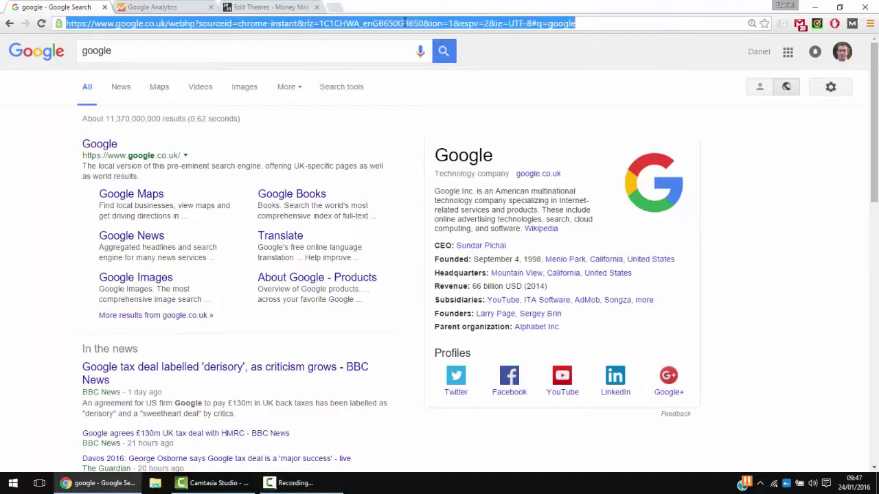
text(tag)
key(BackSpace)
key(BackSpace)
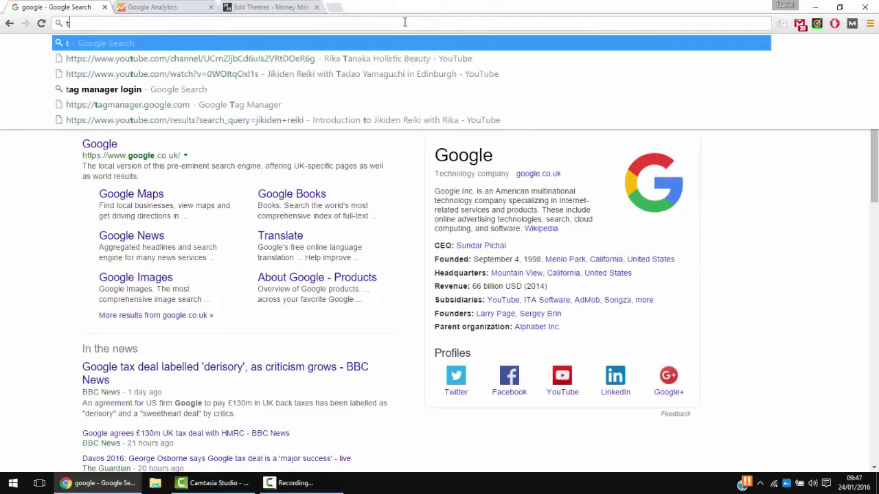
text(agmanager)
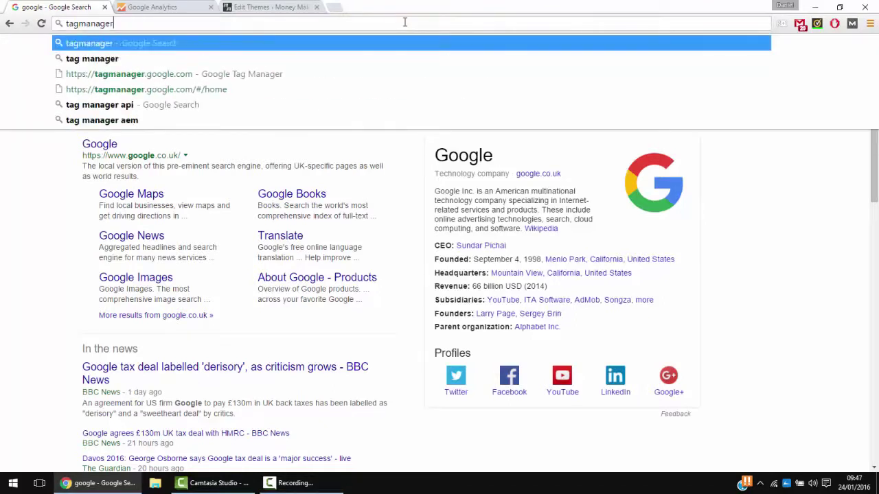
text(.google)
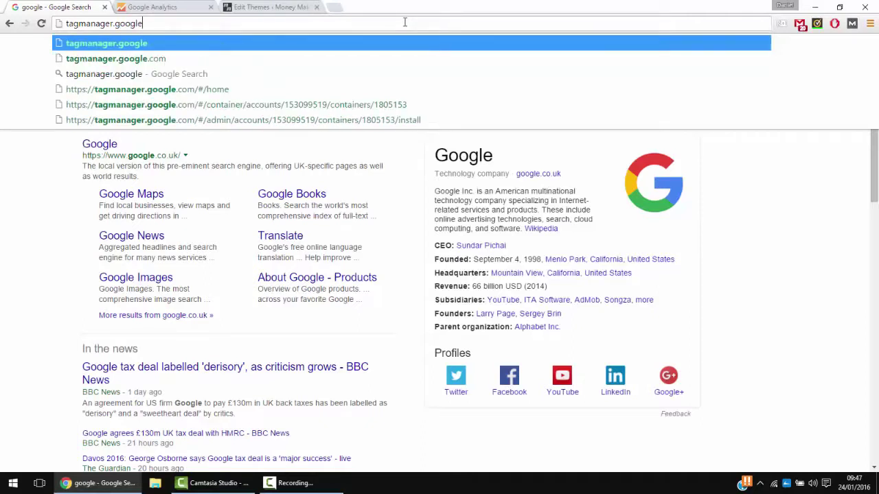
text(.com)
key(Return)
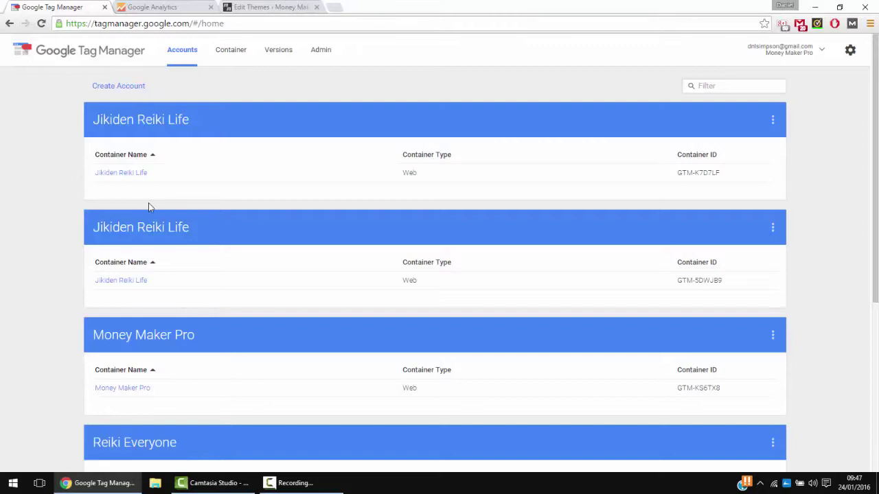
- View the new-account form, and return to the accounts list to open the Money Maker Pro container
click(125, 93)
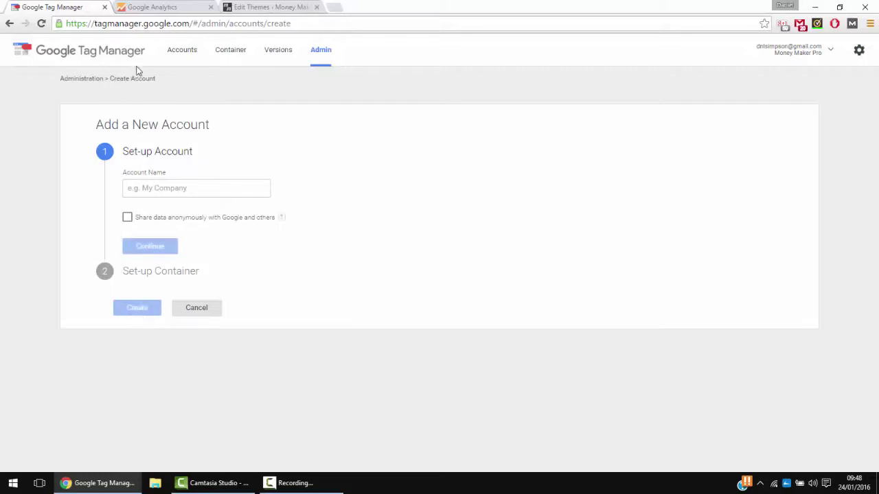
click(184, 53)
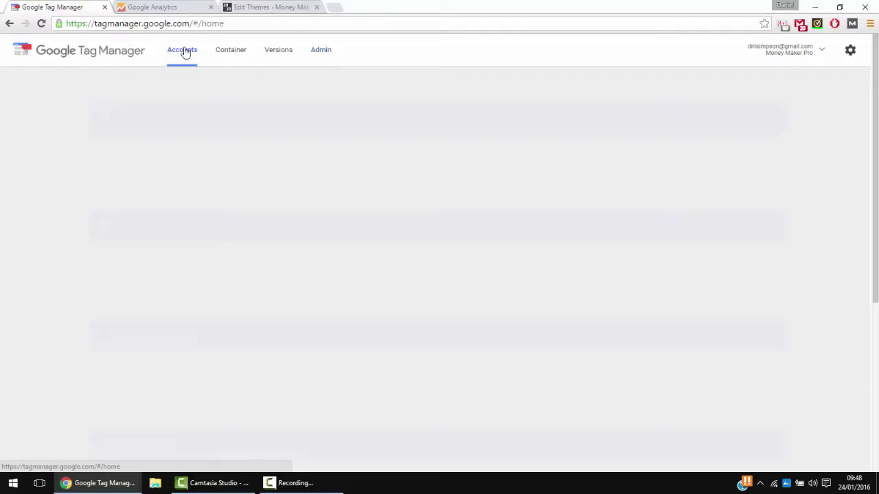
scroll(132, 353, down, 1)
scroll(151, 414, down, 3)
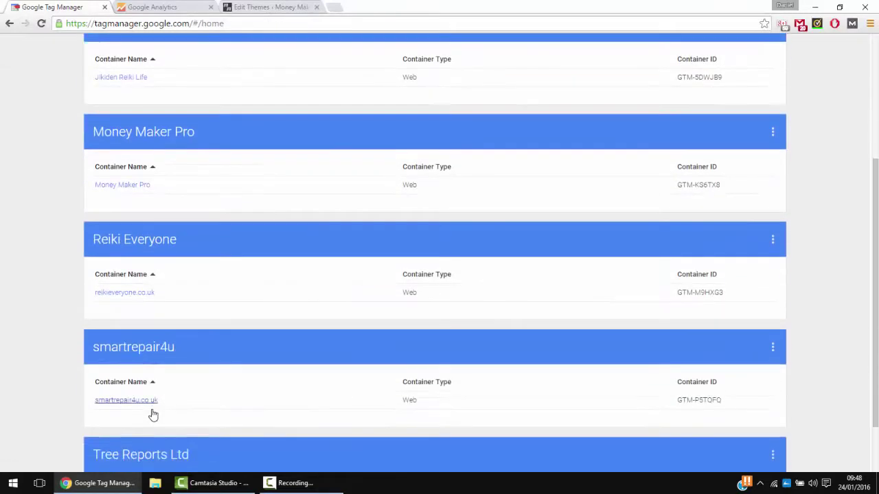
scroll(152, 414, up, 1)
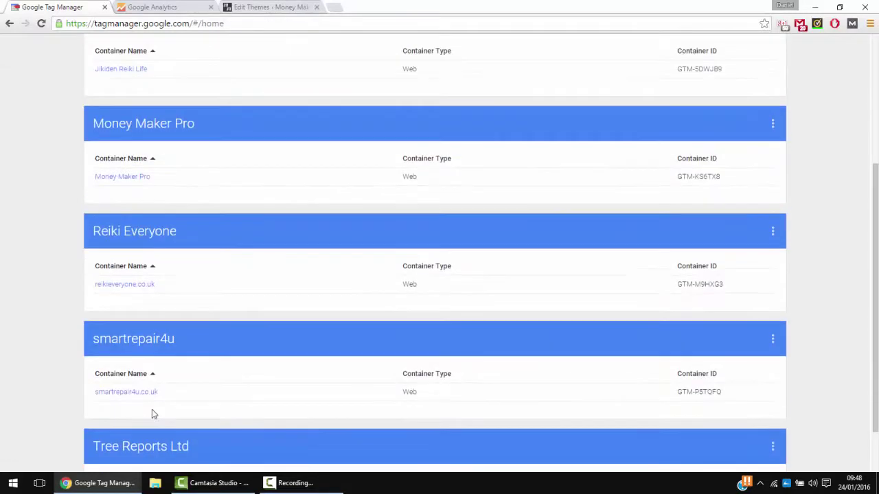
click(126, 182)
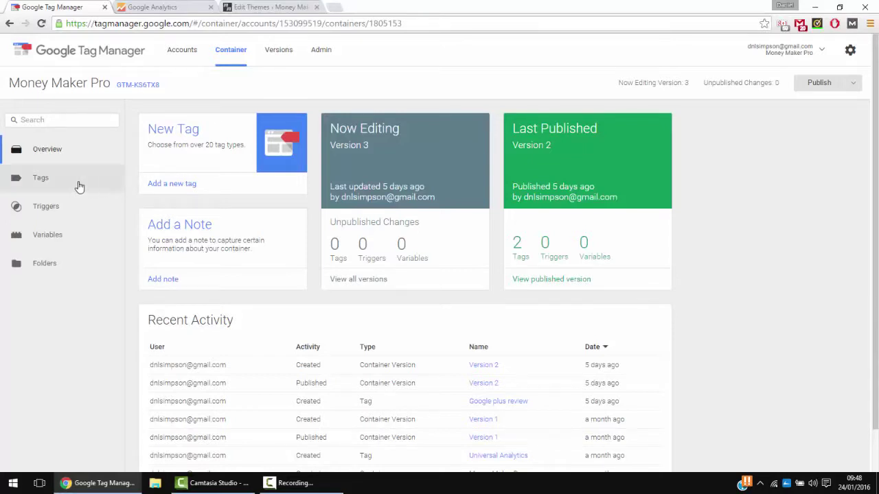
- Review the container's overview with its recent activity and open its list of tags
click(225, 59)
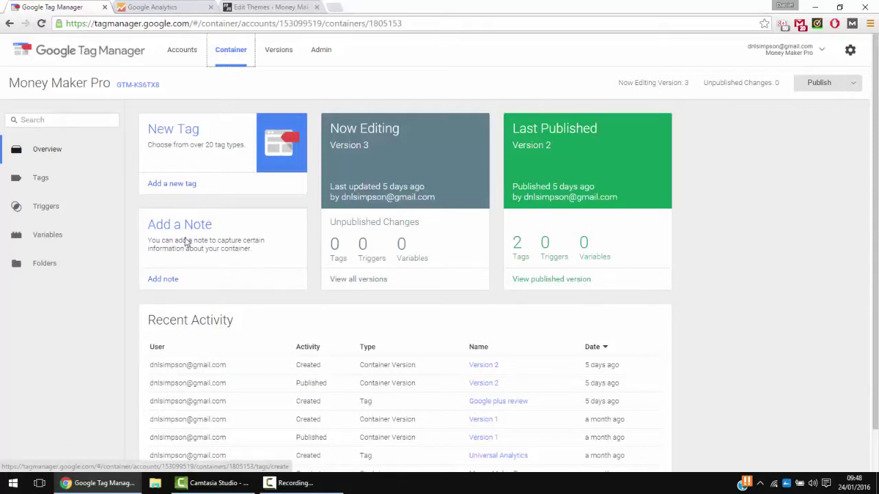
scroll(186, 241, down, 1)
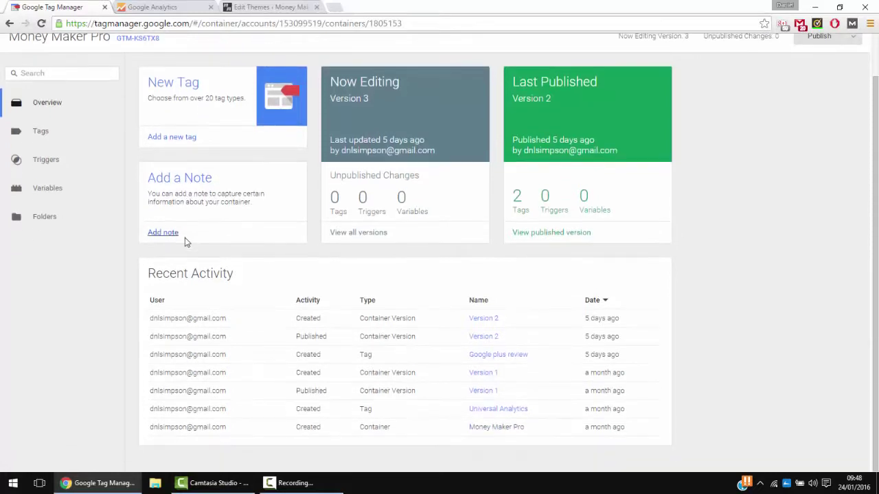
click(38, 140)
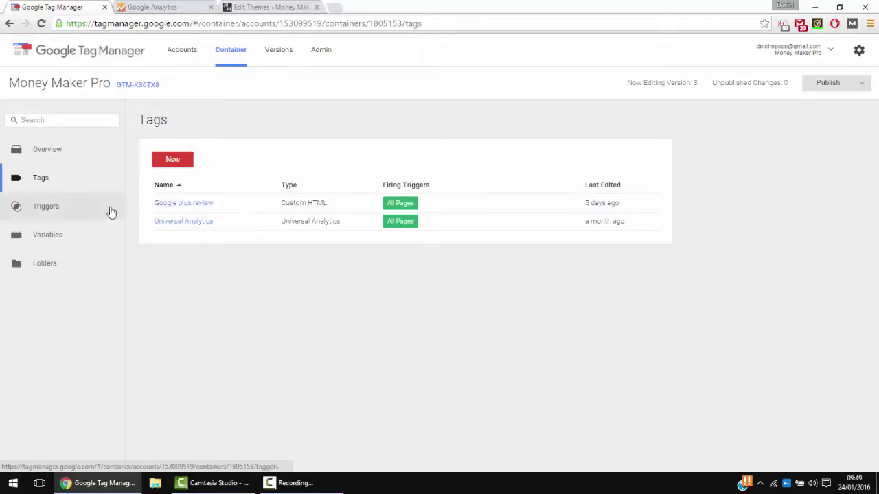
click(173, 161)
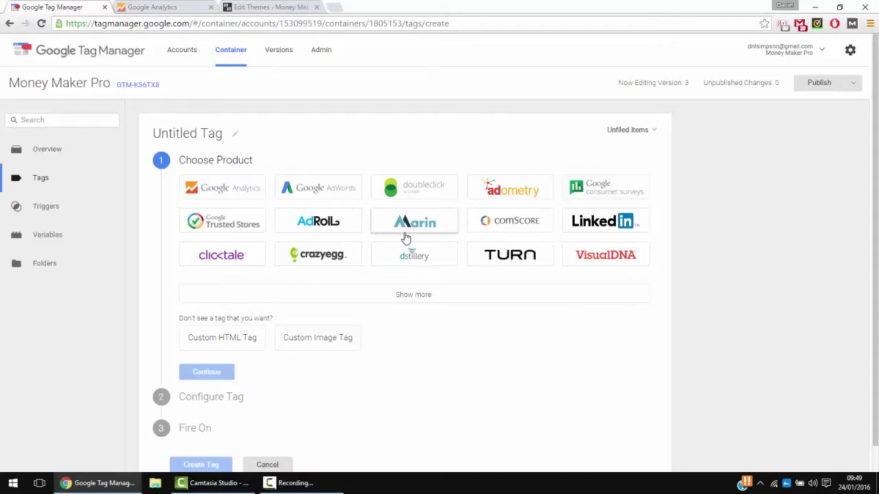
scroll(405, 237, down, 1)
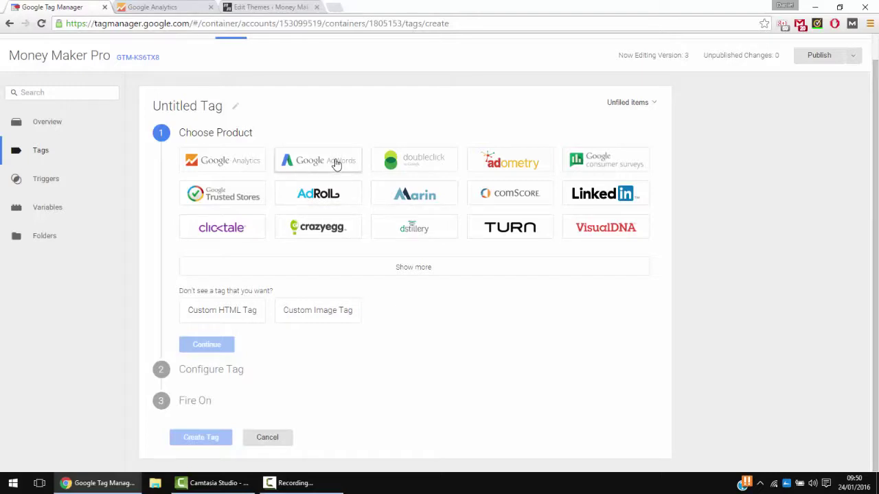
click(266, 160)
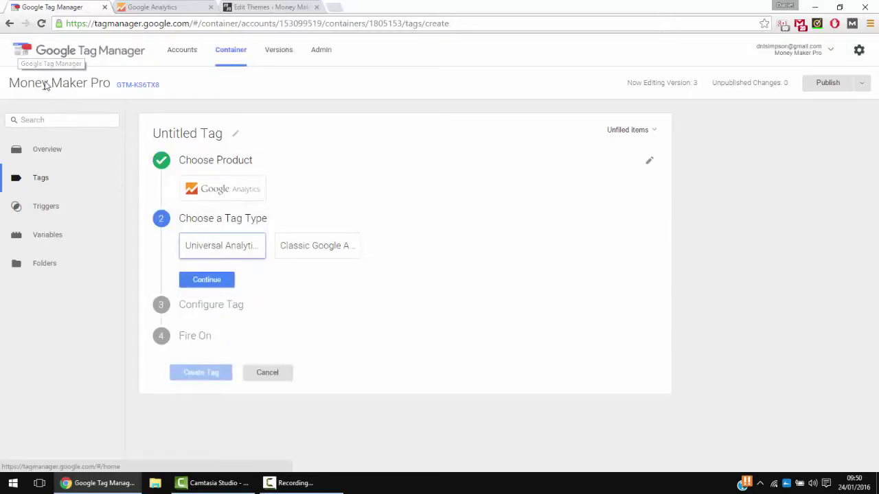
click(9, 23)
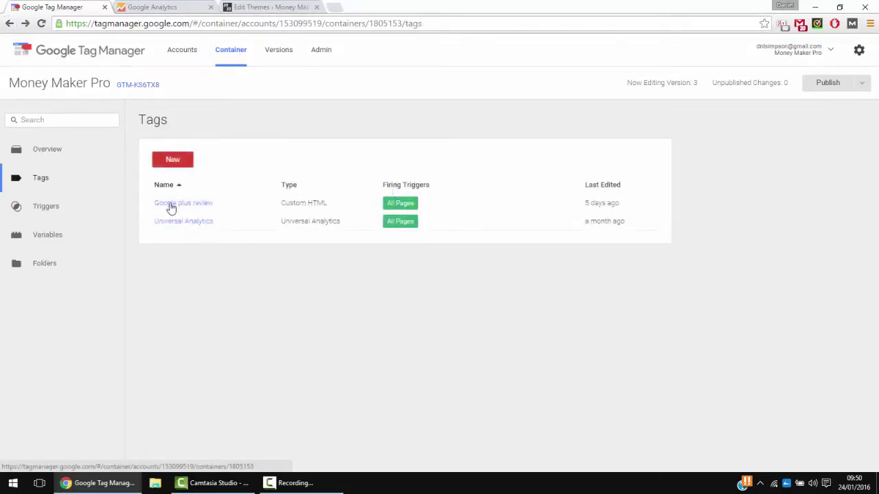
- Start a new tag with Google Analytics as the product and Universal Analytics as the tag type
click(180, 168)
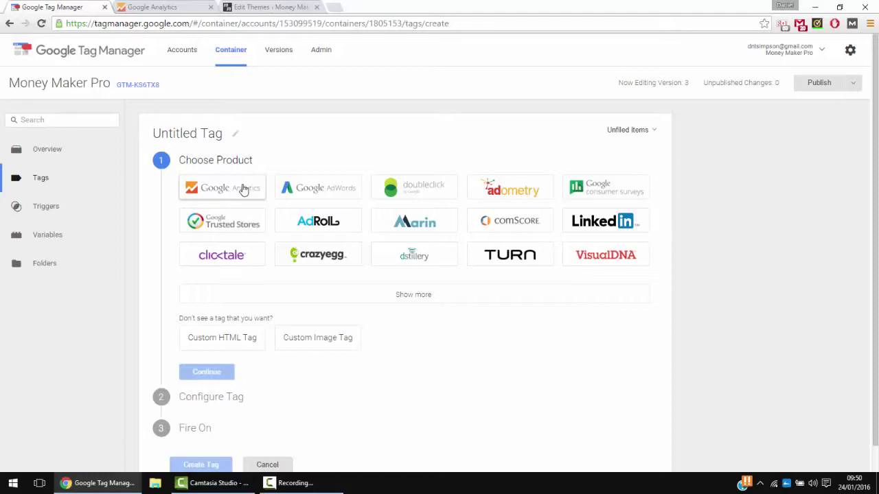
click(243, 189)
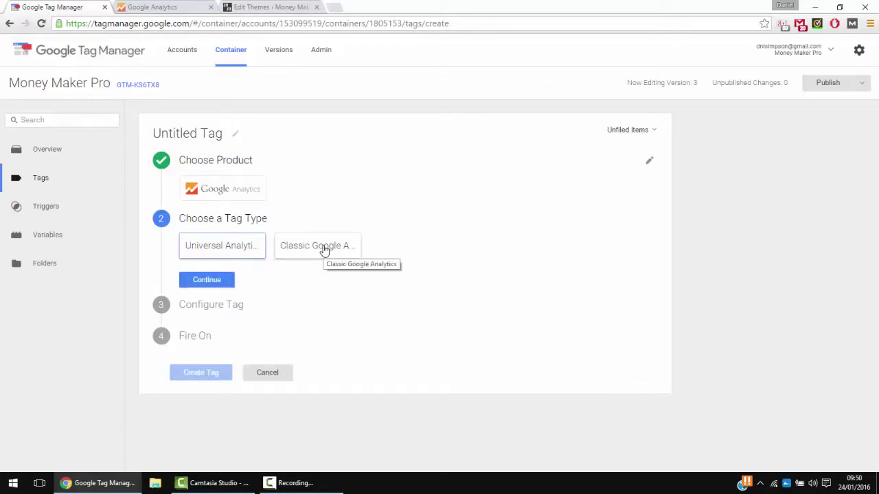
click(209, 252)
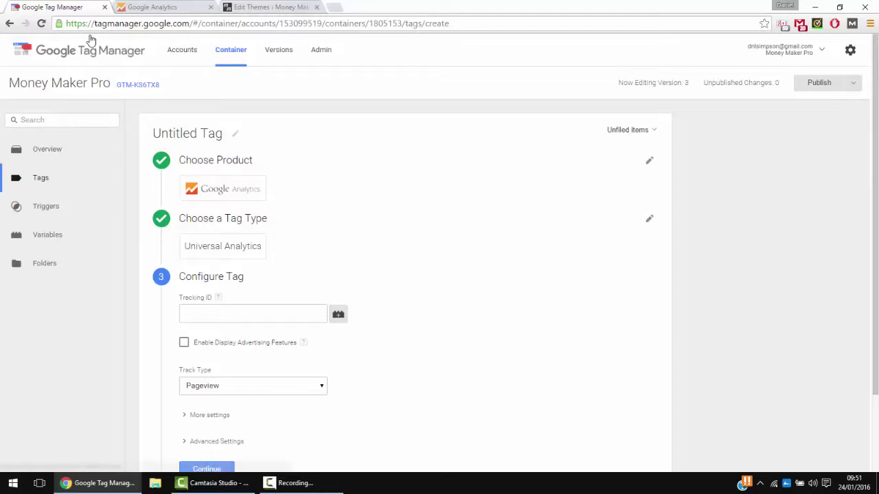
- Check the Money Maker Pro property in Google Analytics, and configure the tag with Display Advertising Features enabled and the tracking ID left empty
click(155, 8)
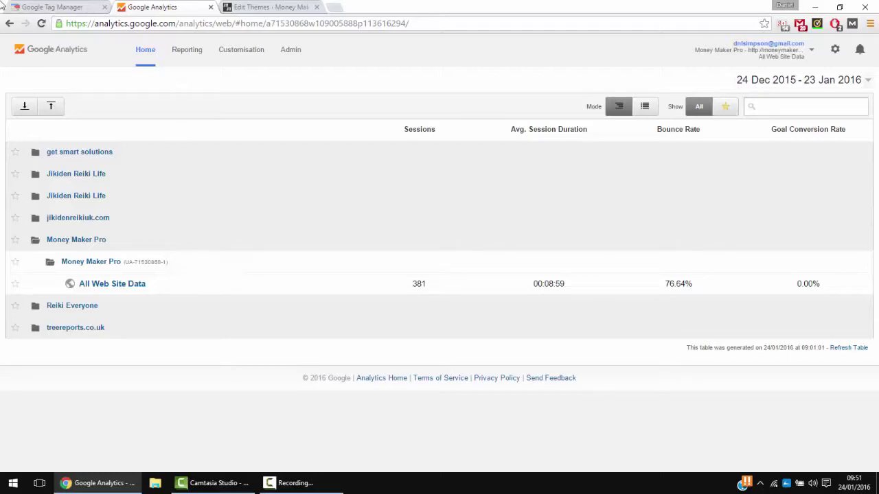
click(45, 6)
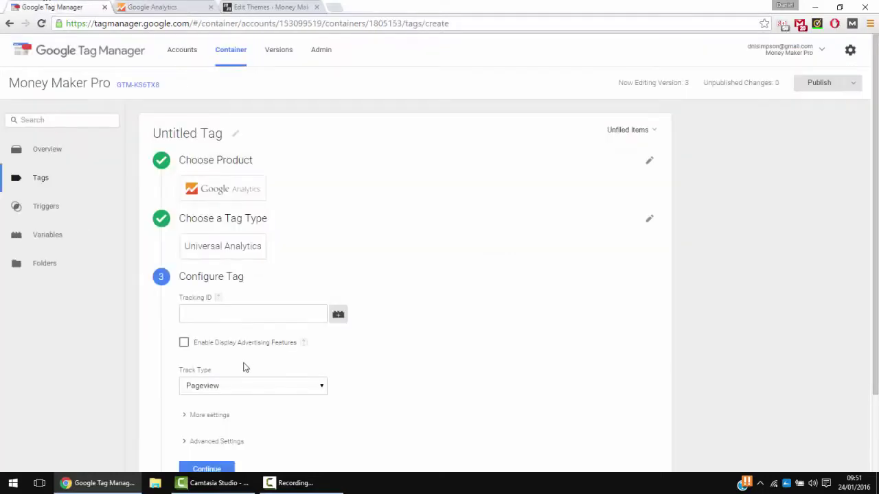
scroll(235, 313, down, 1)
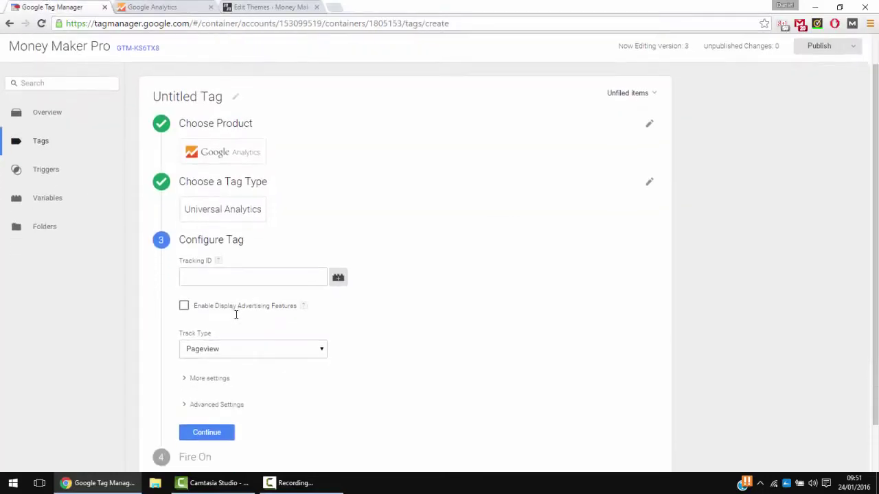
click(184, 306)
scroll(337, 324, down, 1)
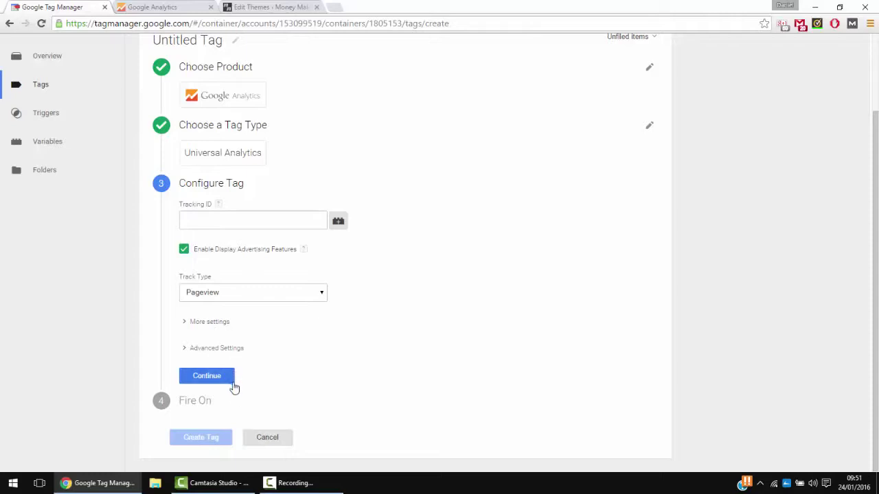
click(212, 377)
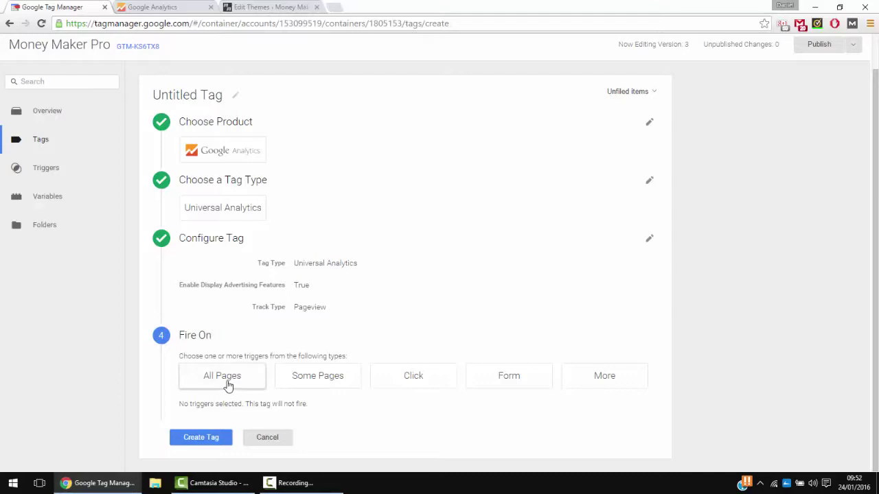
- Set the tag to fire on All Pages and review its full configuration
click(228, 385)
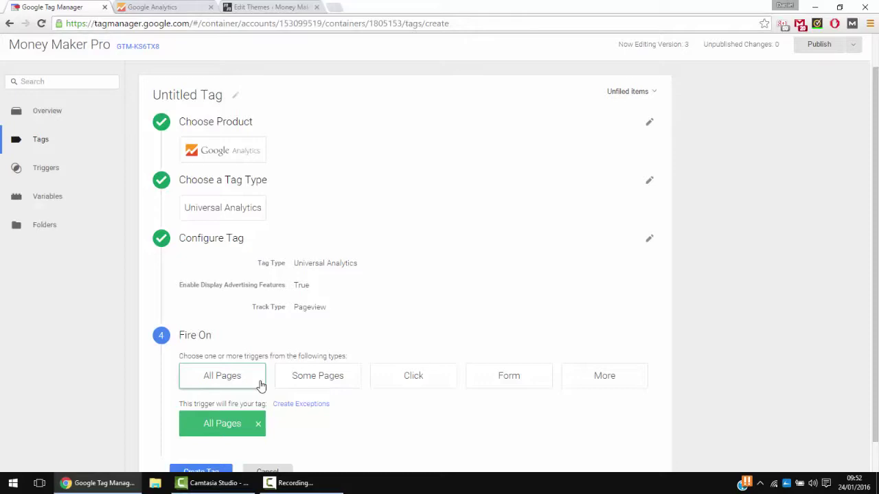
scroll(418, 392, down, 1)
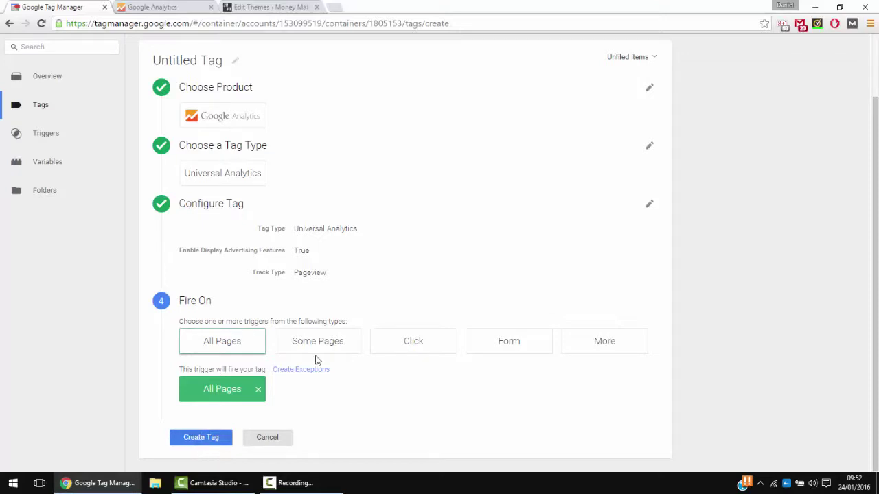
scroll(507, 245, up, 2)
scroll(507, 244, down, 2)
scroll(506, 244, up, 2)
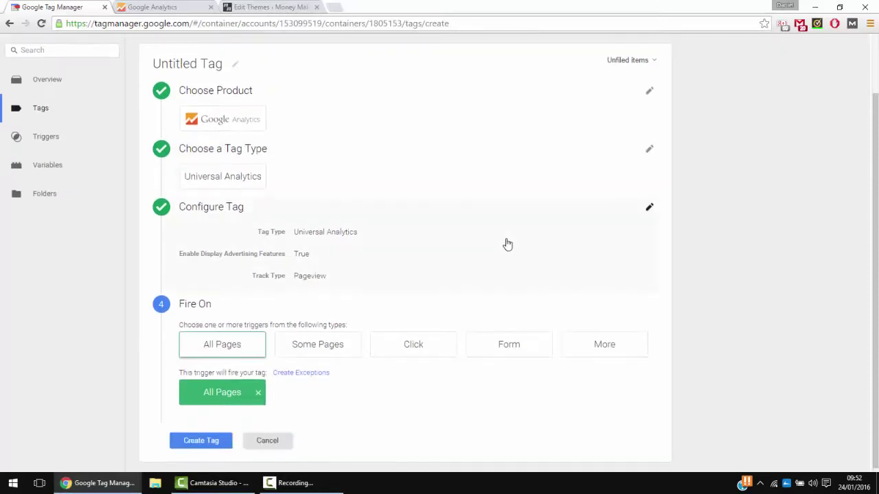
scroll(507, 244, down, 1)
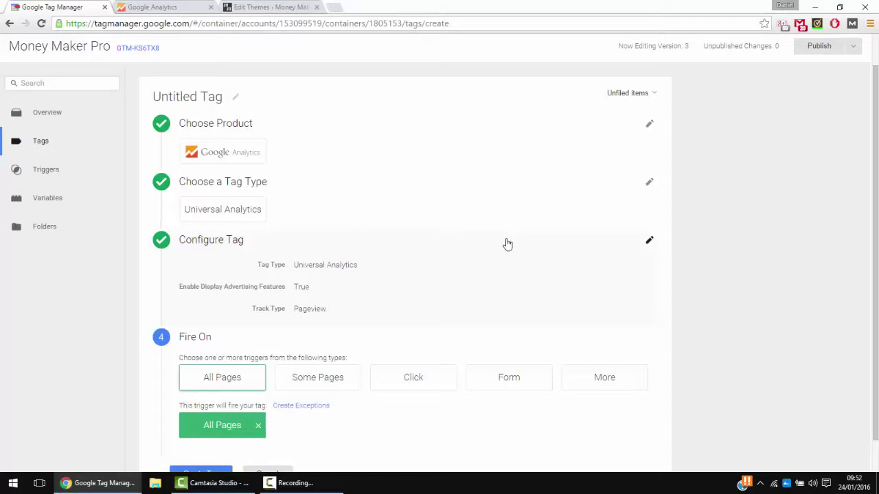
scroll(519, 230, up, 1)
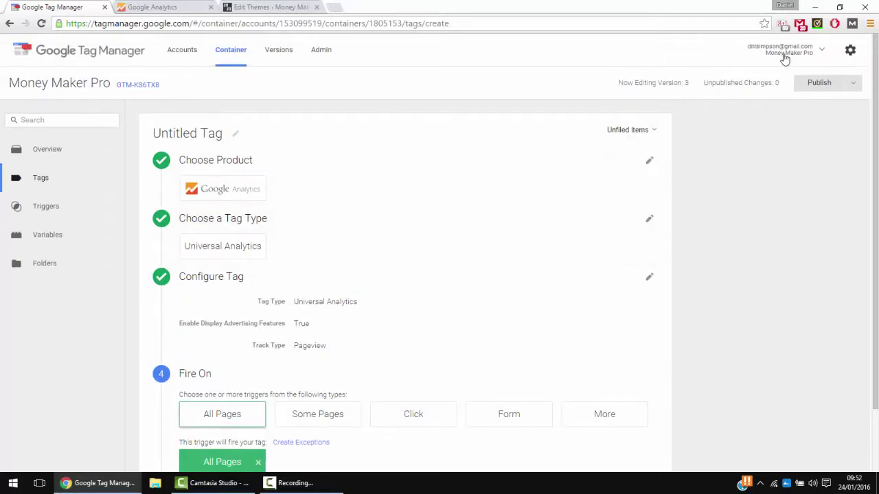
- Discard the unsaved tag and select the whole Google Tag Manager install snippet in the Money Maker Pro container's administration settings
click(323, 51)
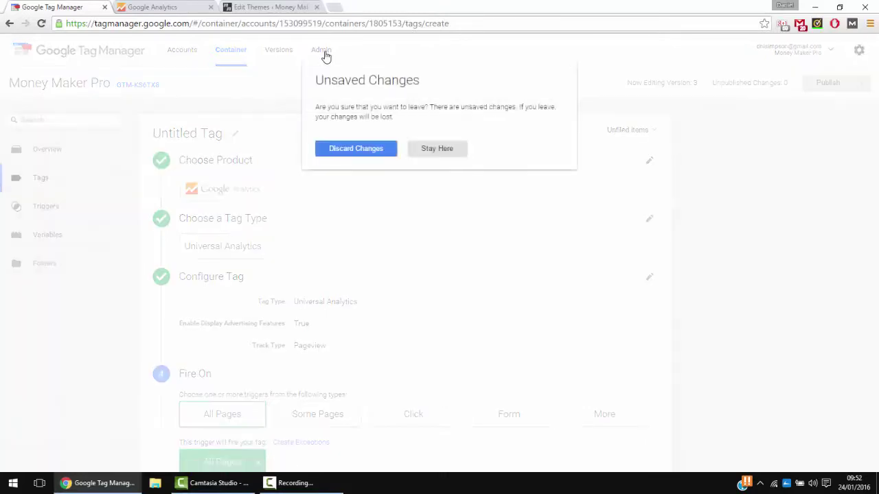
click(348, 153)
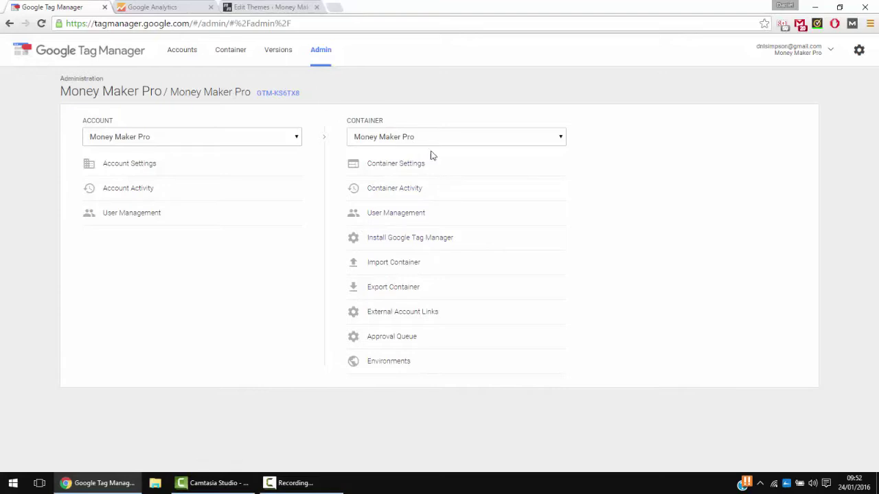
click(447, 246)
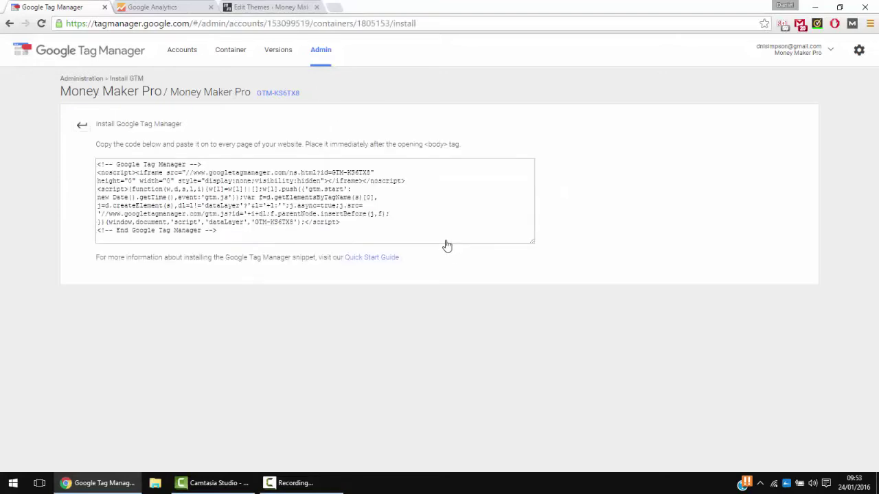
click(99, 164)
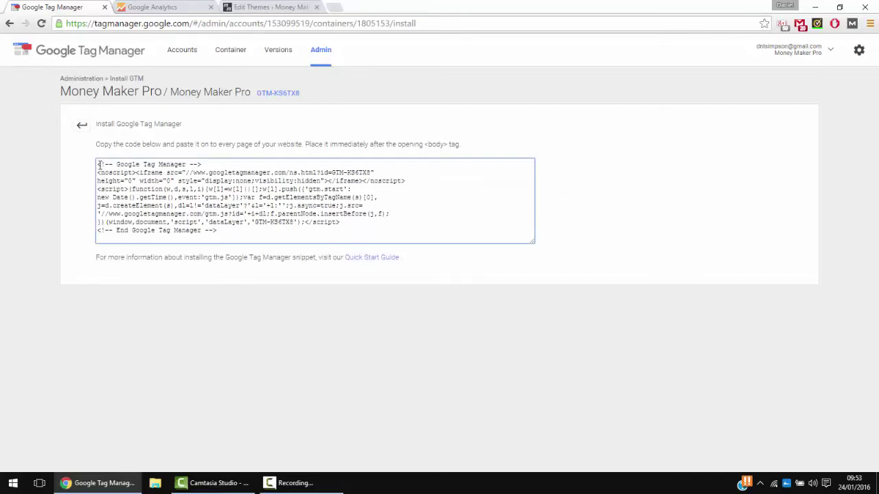
drag(98, 165, 248, 231)
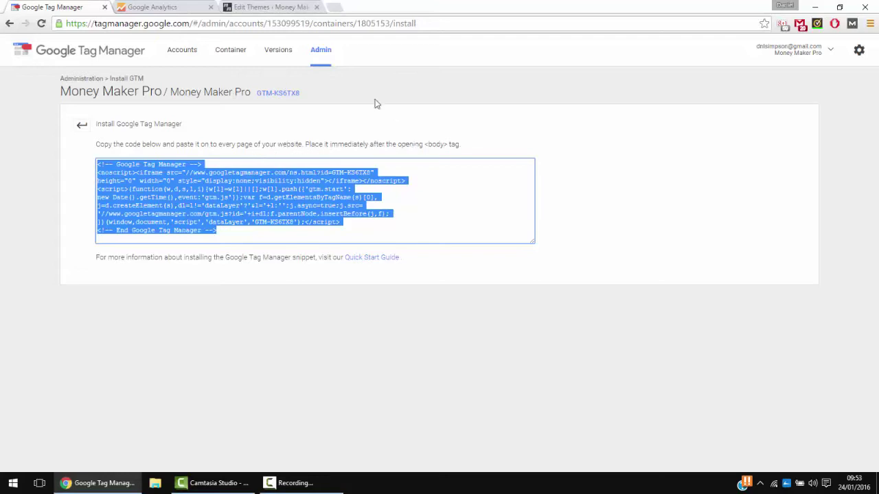
- Switch to the WordPress theme editor and review the Flat Responsive Pro theme's header.php file
click(260, 6)
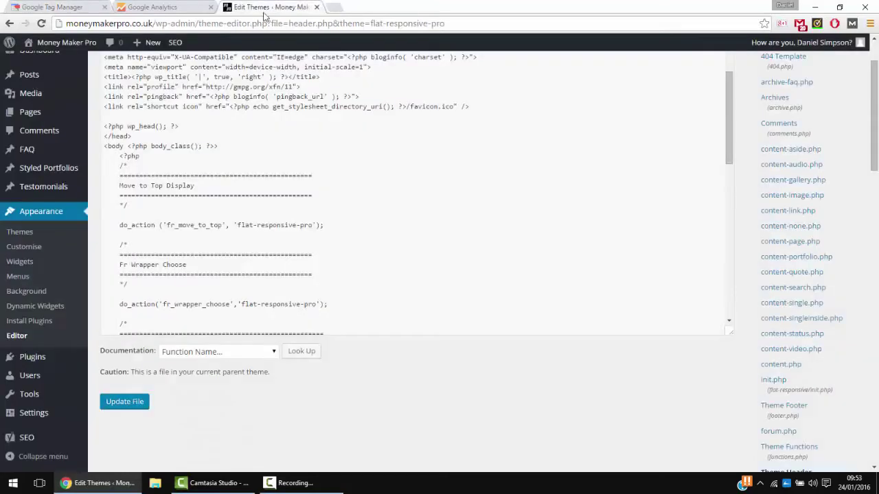
scroll(304, 173, down, 3)
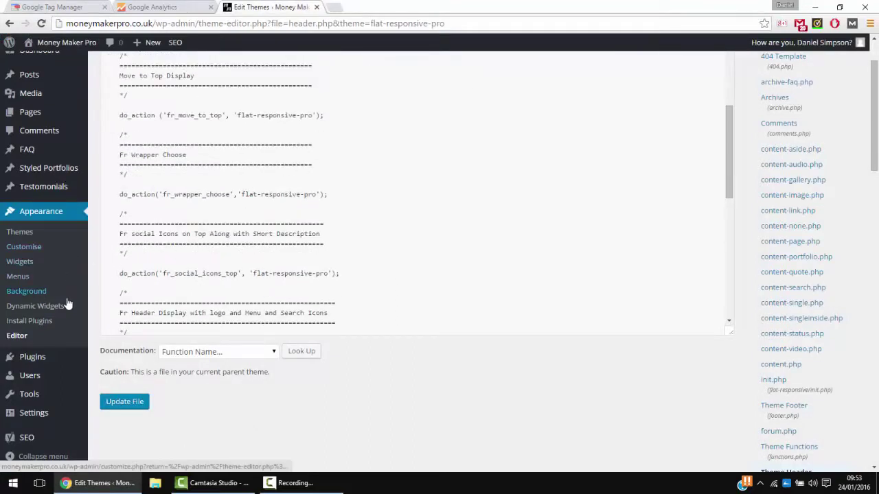
scroll(258, 320, up, 5)
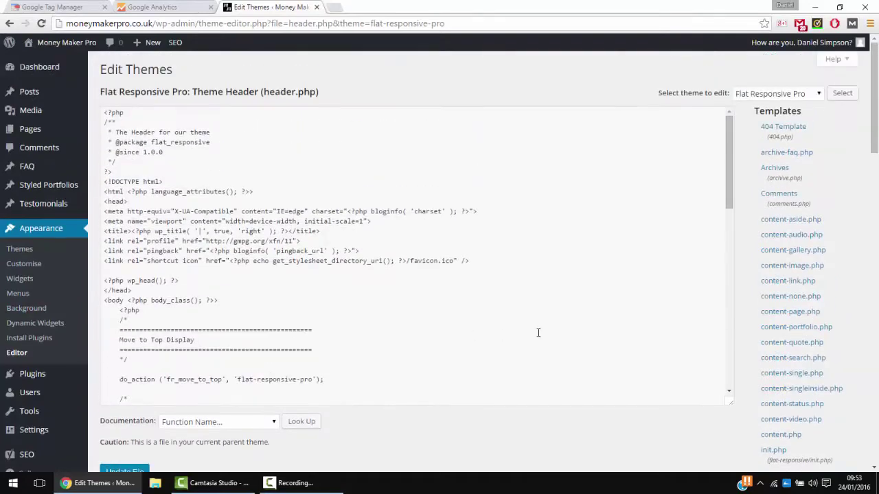
scroll(776, 268, down, 4)
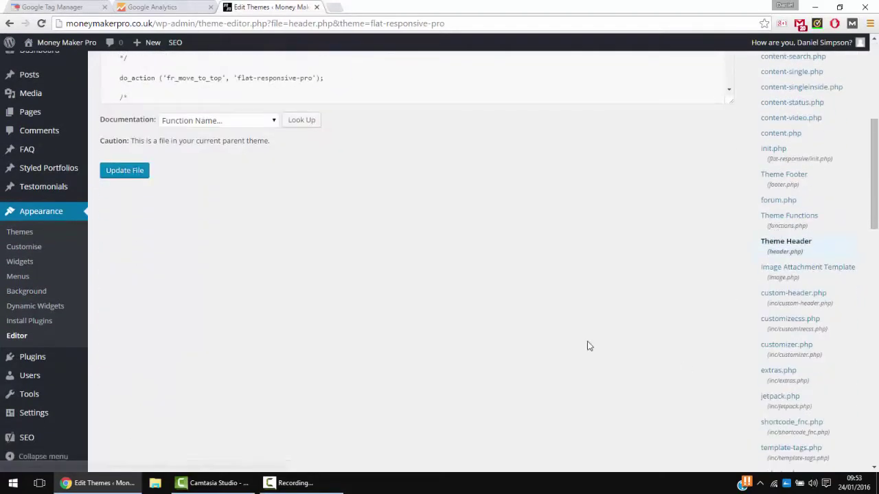
- Reopen the theme editor, go from the child theme to its parent Flat Responsive Pro, and open the Theme Header template (header.php)
click(16, 336)
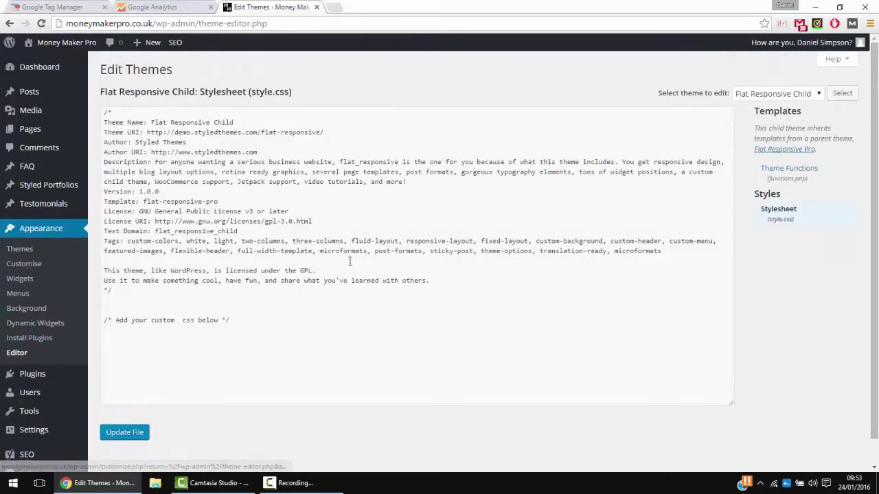
click(789, 150)
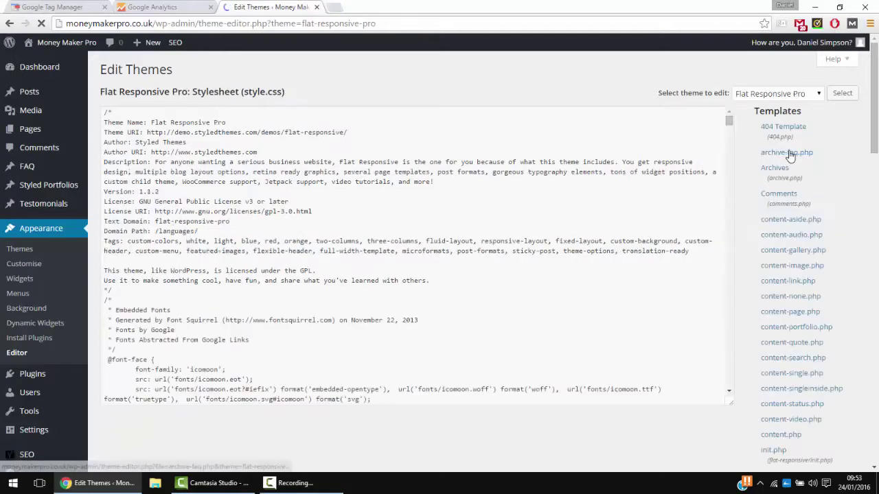
scroll(826, 319, down, 2)
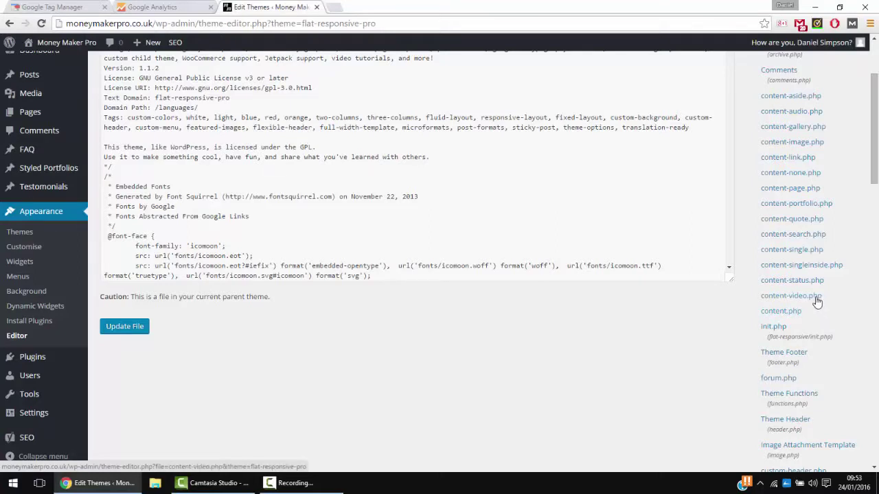
scroll(817, 302, down, 1)
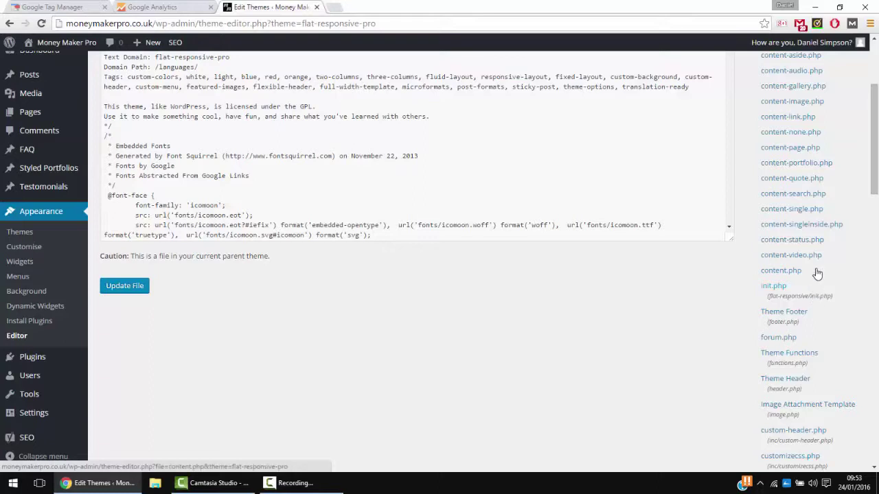
scroll(817, 273, up, 1)
scroll(816, 271, down, 4)
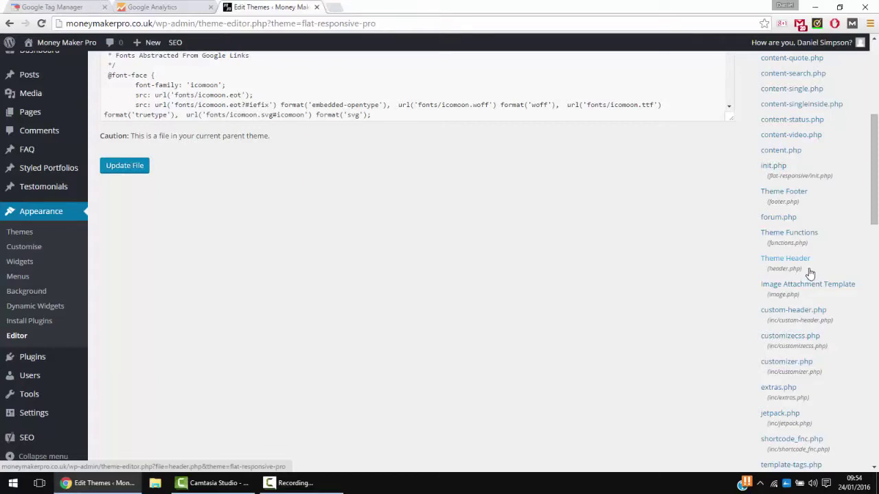
click(773, 264)
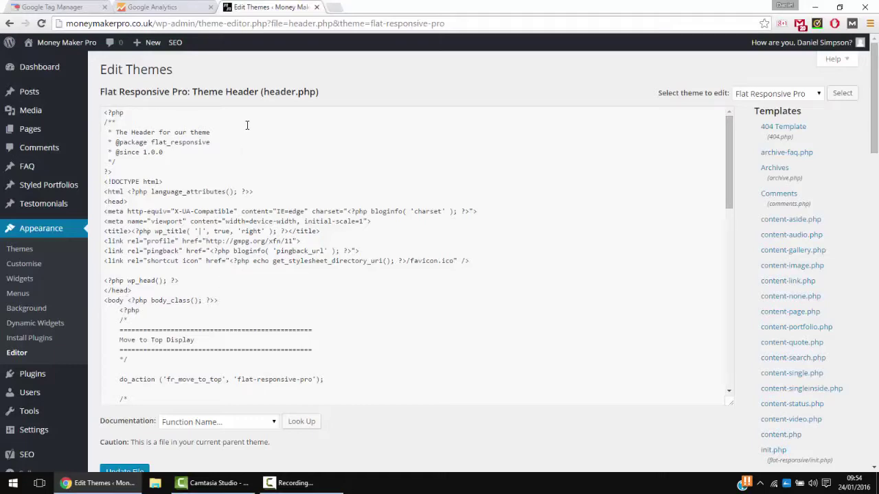
- Recheck the install snippet in Google Tag Manager and return to header.php in the WordPress theme editor
click(163, 5)
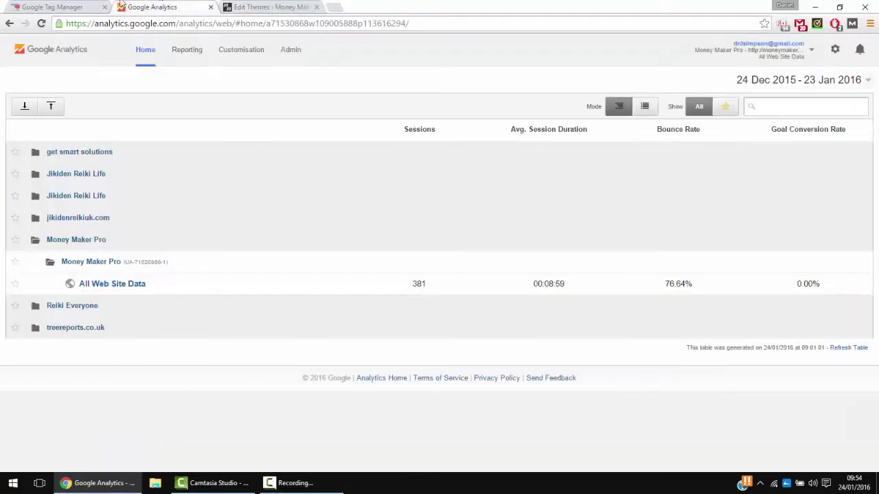
click(80, 9)
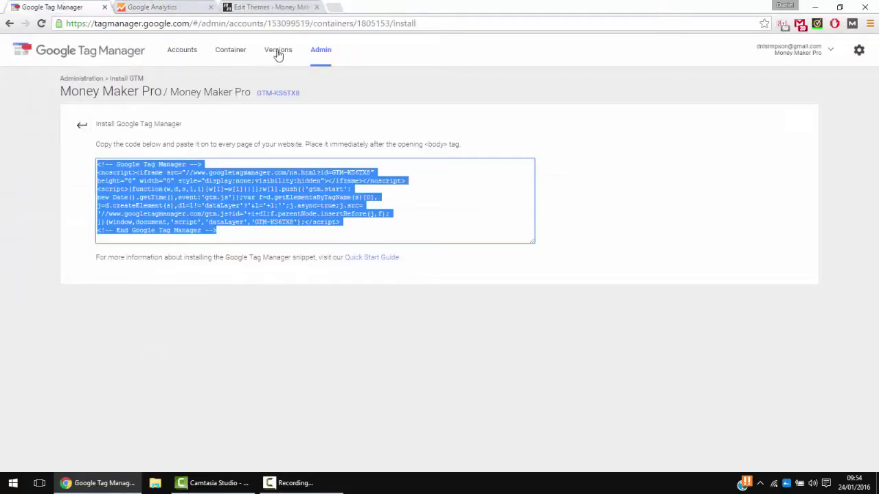
click(266, 8)
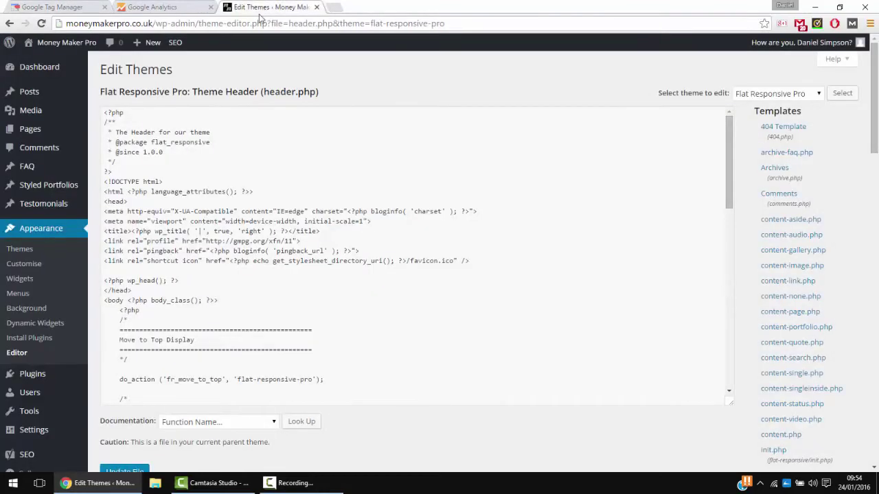
- Review the installed WordPress plugins, and compare the Google Tag Manager ID in General Settings with the container ID in Google Tag Manager
scroll(88, 338, down, 1)
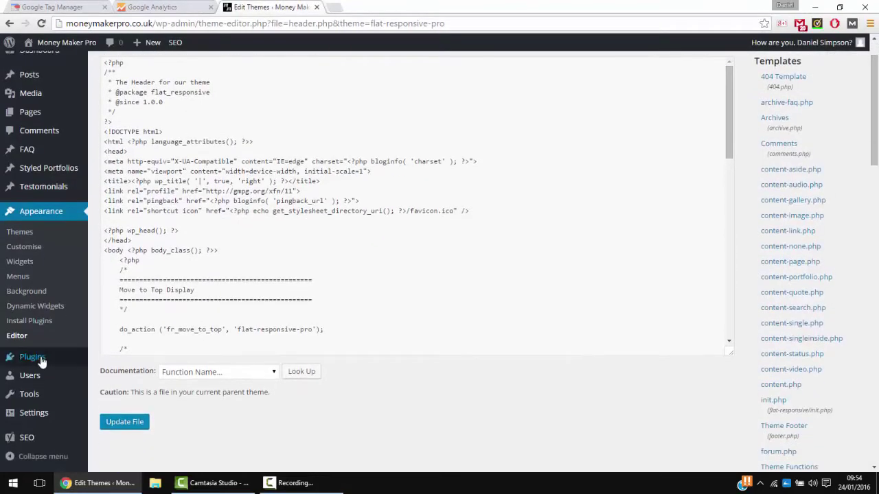
click(34, 358)
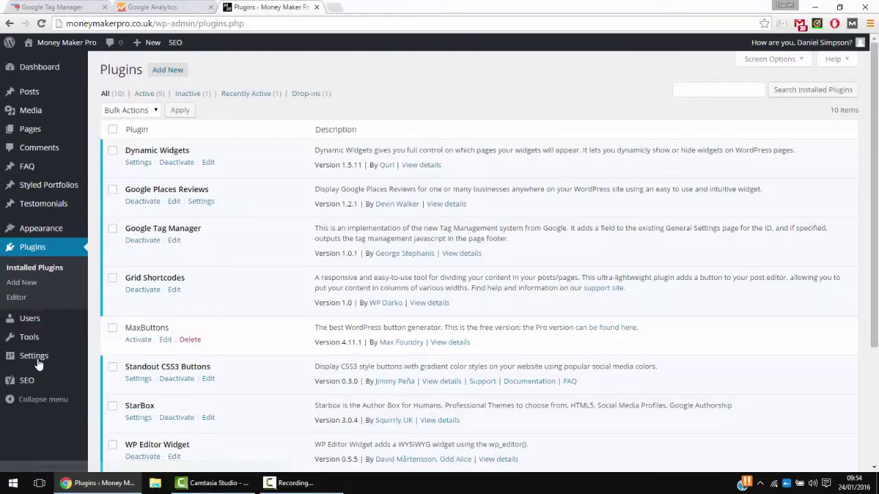
mouse_move(39, 358)
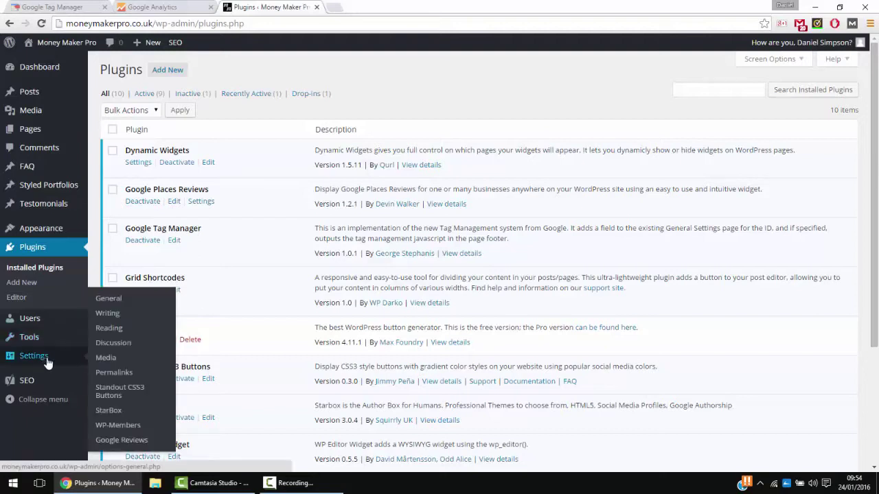
click(111, 301)
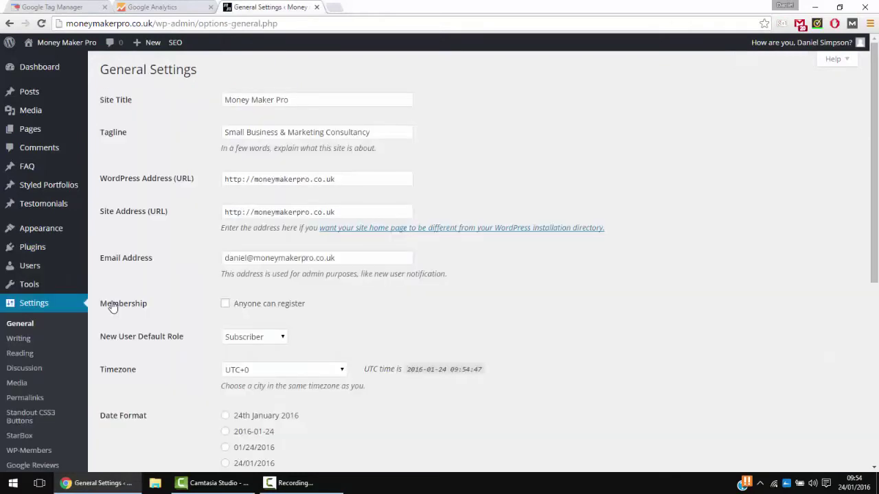
scroll(188, 274, down, 5)
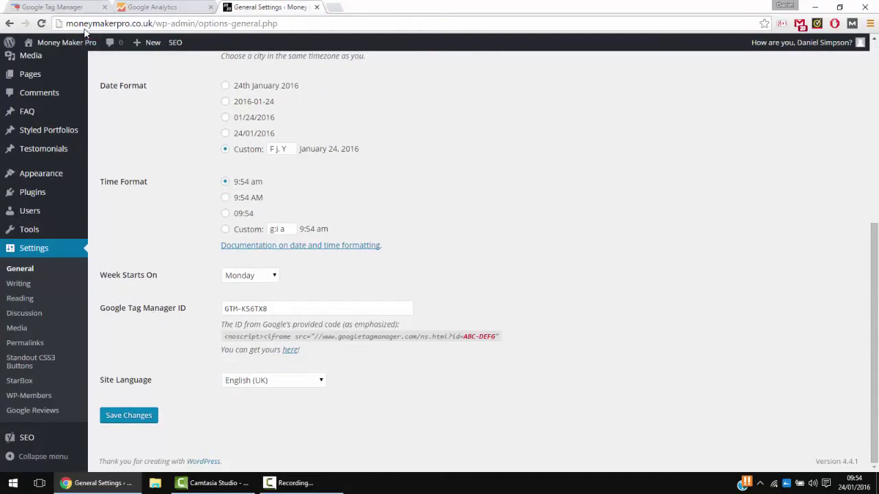
click(77, 9)
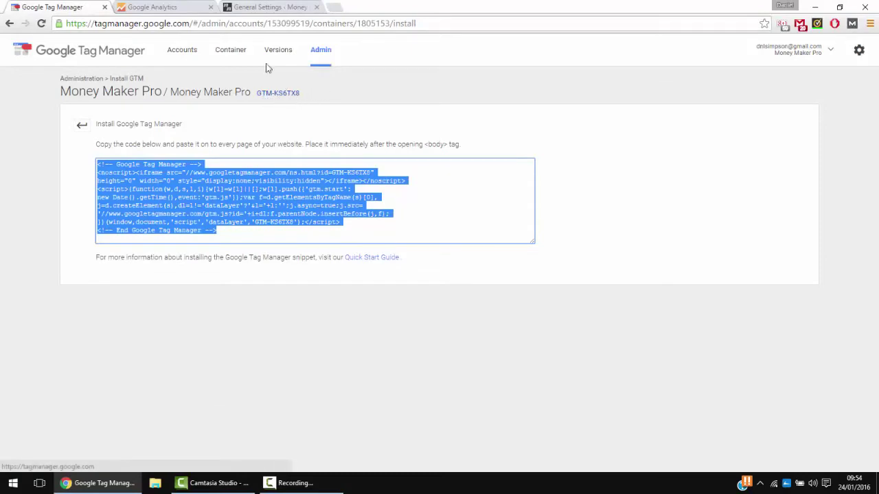
click(253, 6)
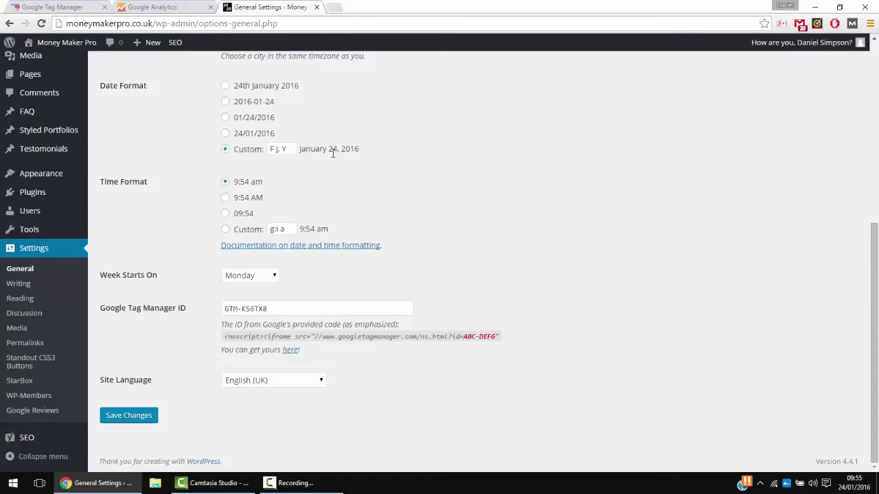
click(143, 8)
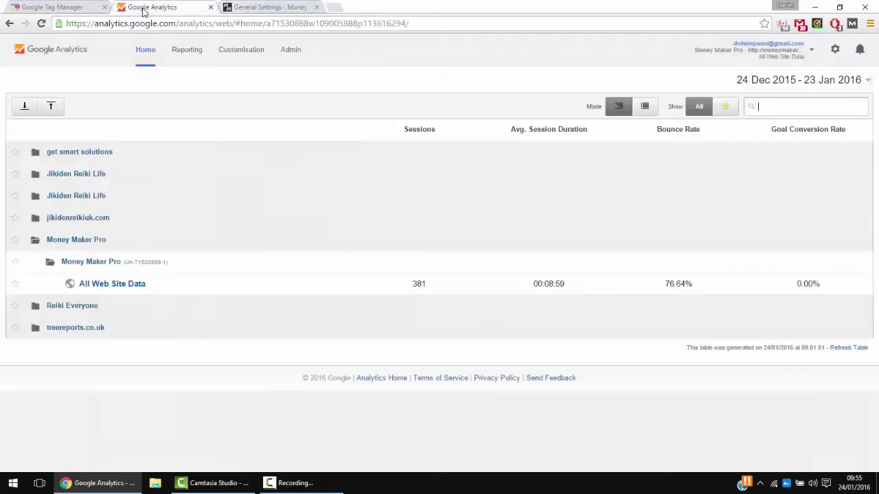
click(52, 7)
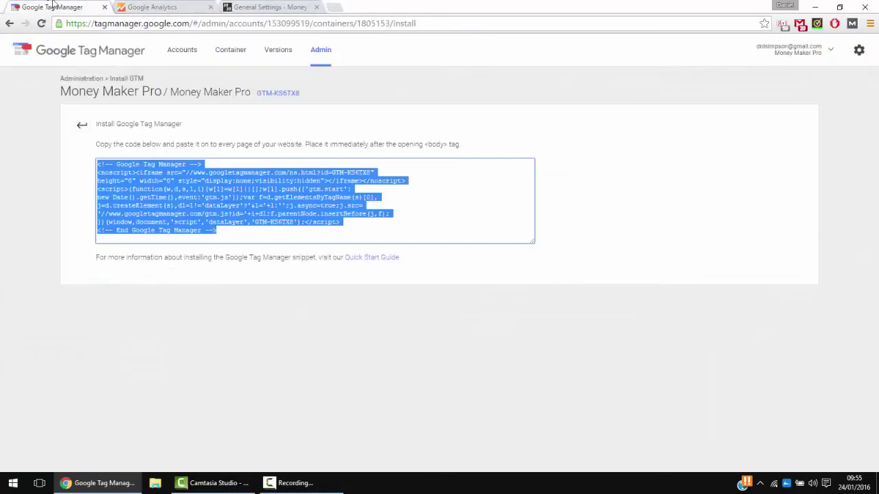
click(148, 6)
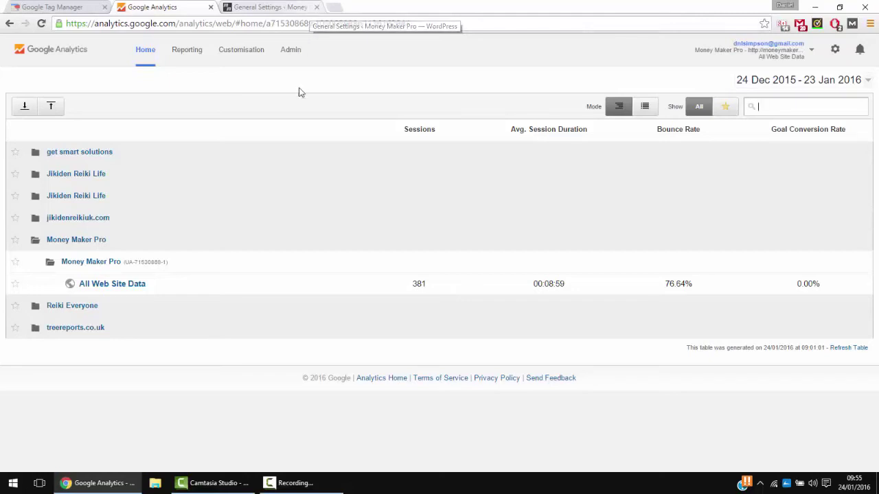
click(66, 6)
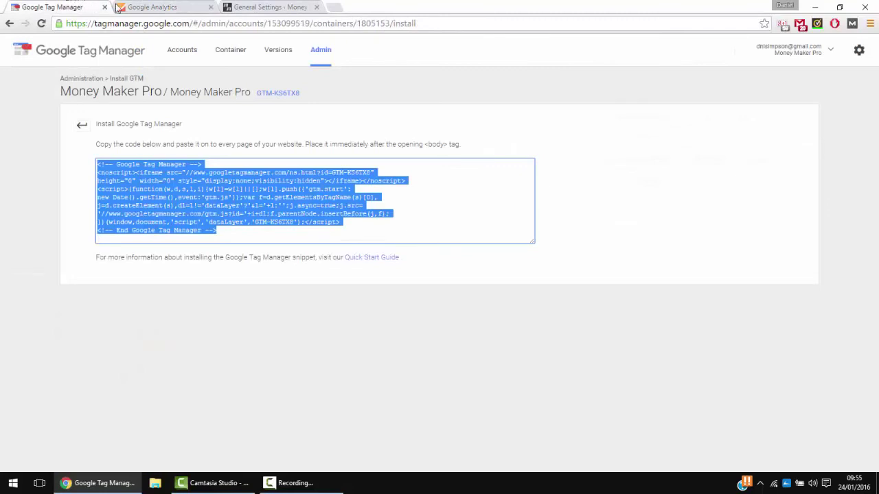
click(291, 7)
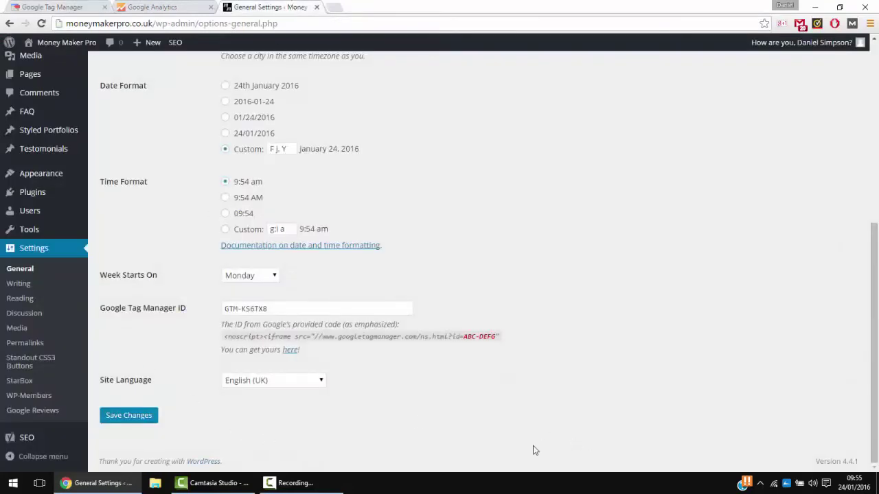
click(281, 485)
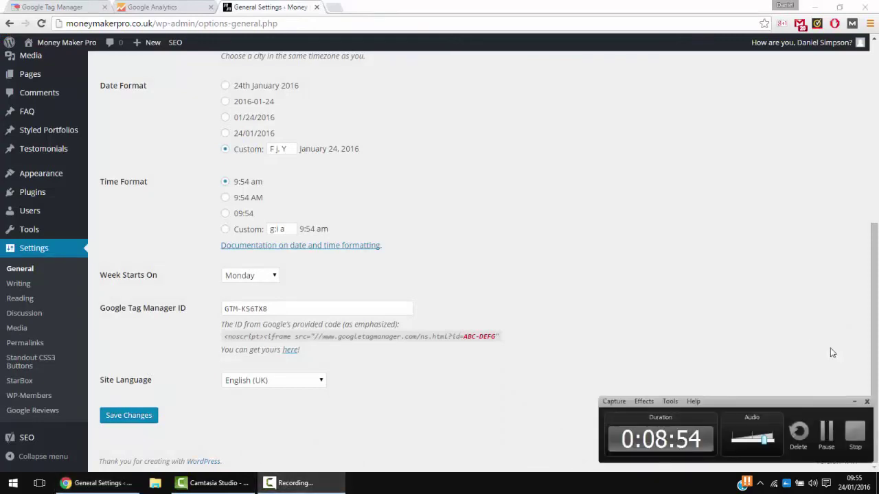